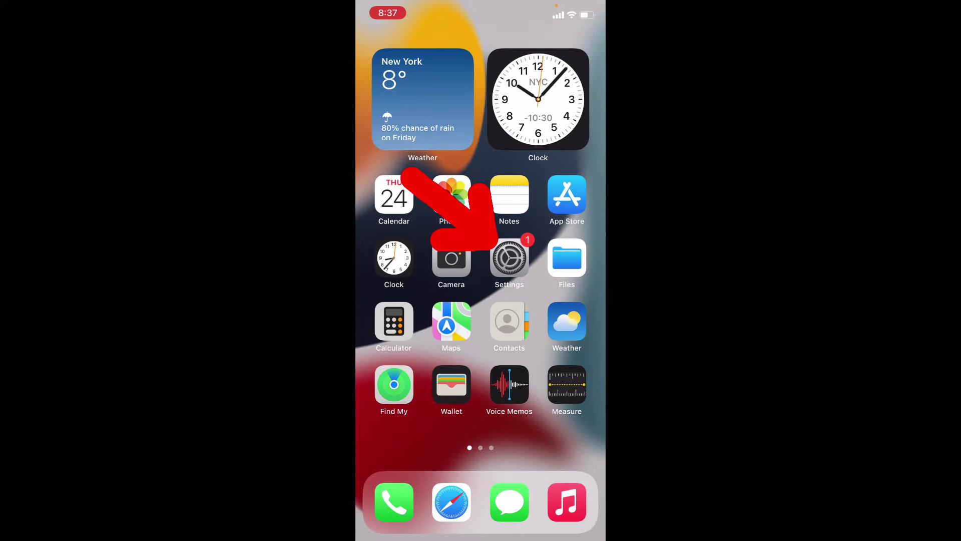
Go from the phone's Settings to the Privacy page.
{"action": "left_click", "coordinate": [510, 259]}
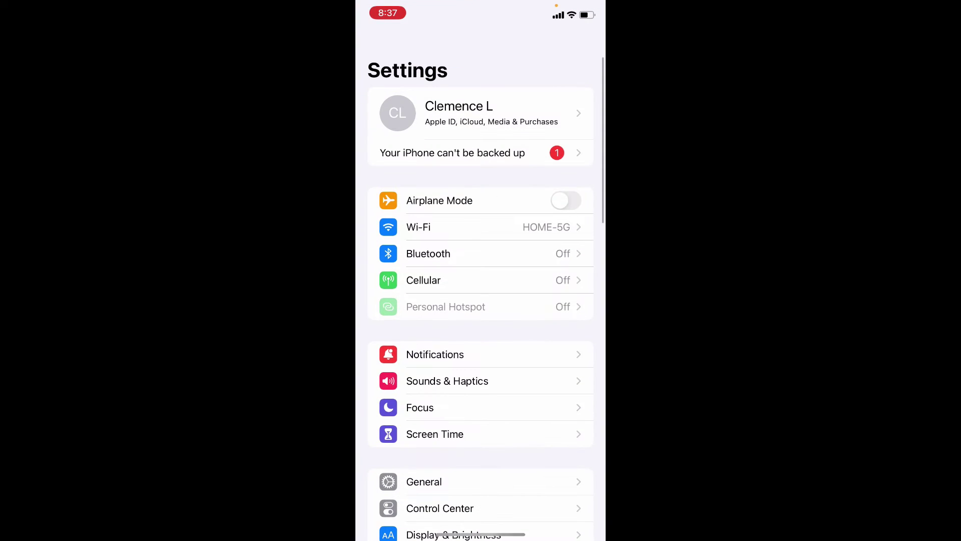
{"action": "scroll", "coordinate": [480, 301], "scroll_direction": "down", "scroll_amount": 5}
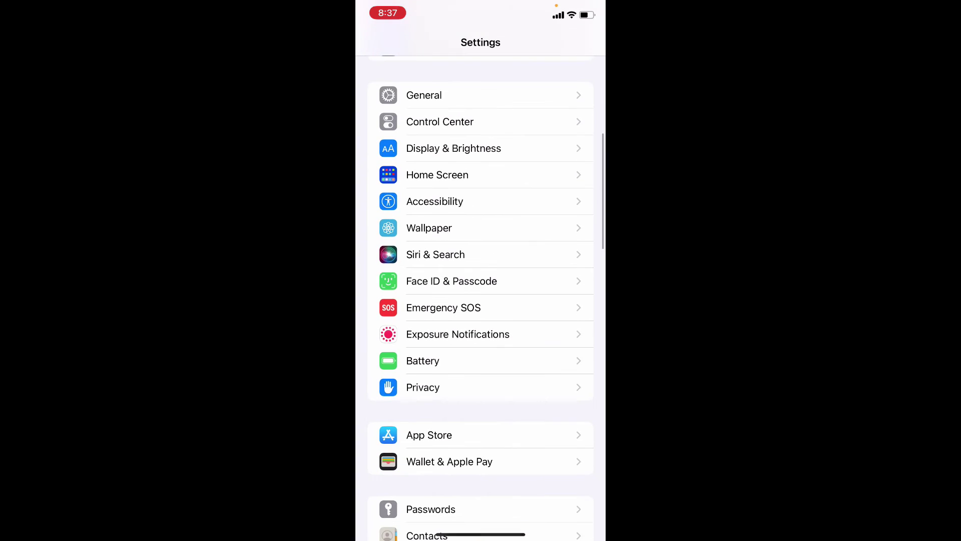
{"action": "scroll", "coordinate": [481, 300], "scroll_direction": "down", "scroll_amount": 1}
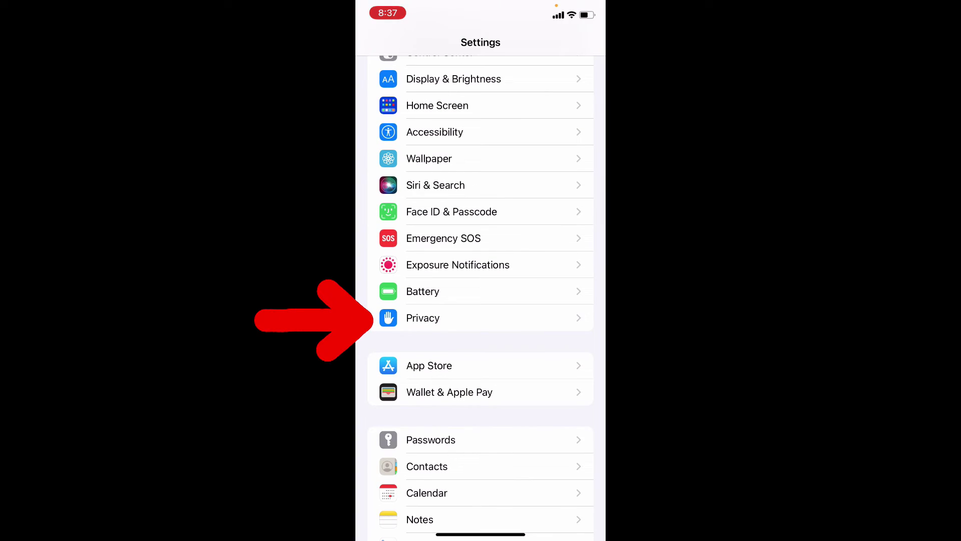
{"action": "left_click", "coordinate": [482, 317]}
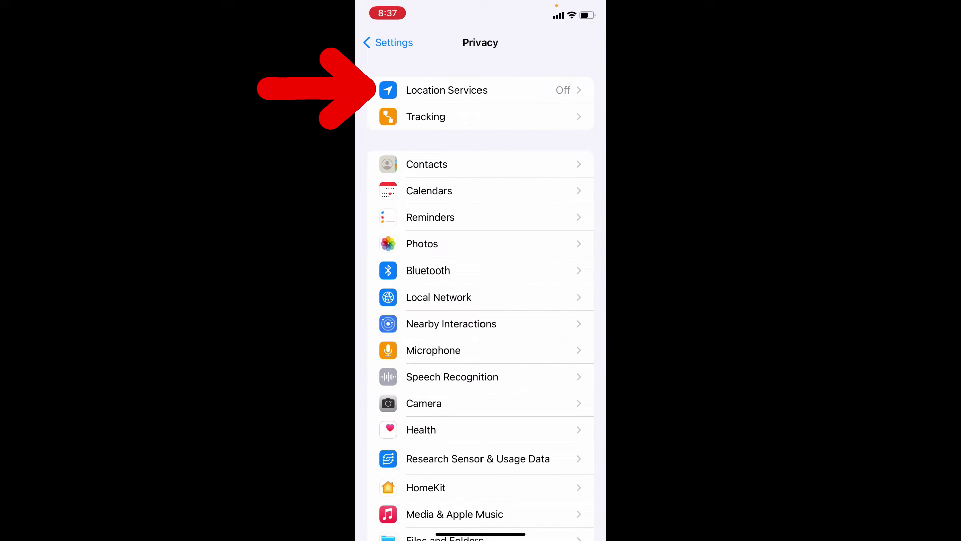
Switch Location Services on from the Privacy page.
{"action": "left_click", "coordinate": [447, 90]}
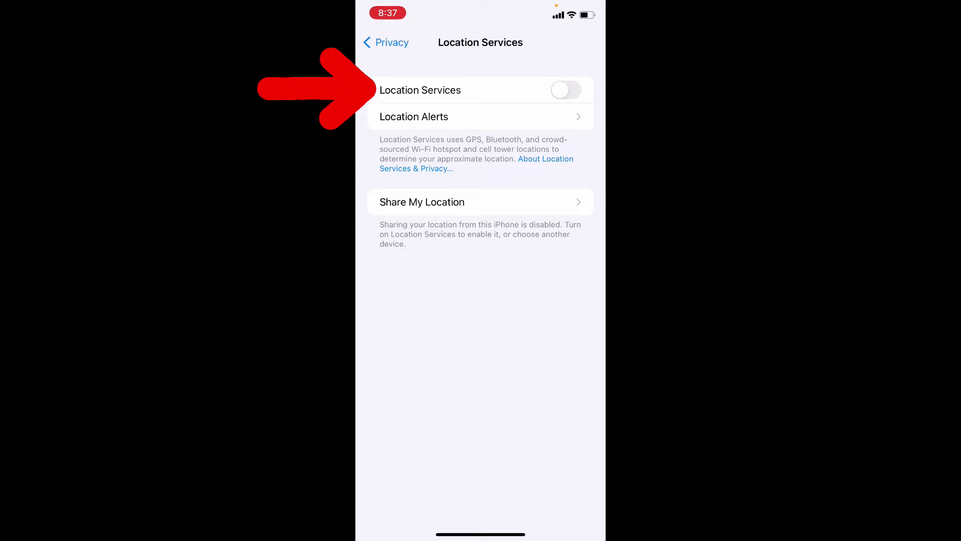
{"action": "left_click", "coordinate": [565, 90]}
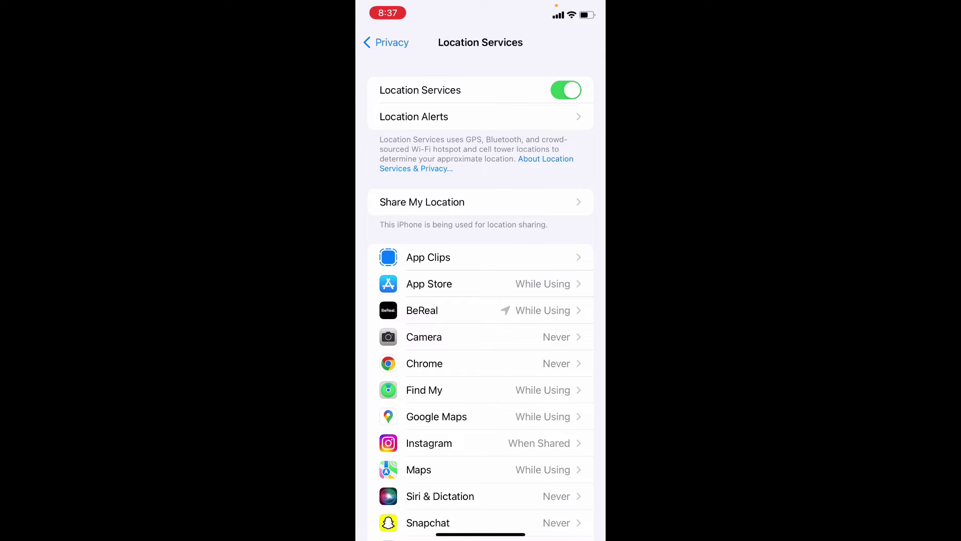
Set BeReal's location access to Never, then back to While Using the App.
{"action": "left_click", "coordinate": [422, 311]}
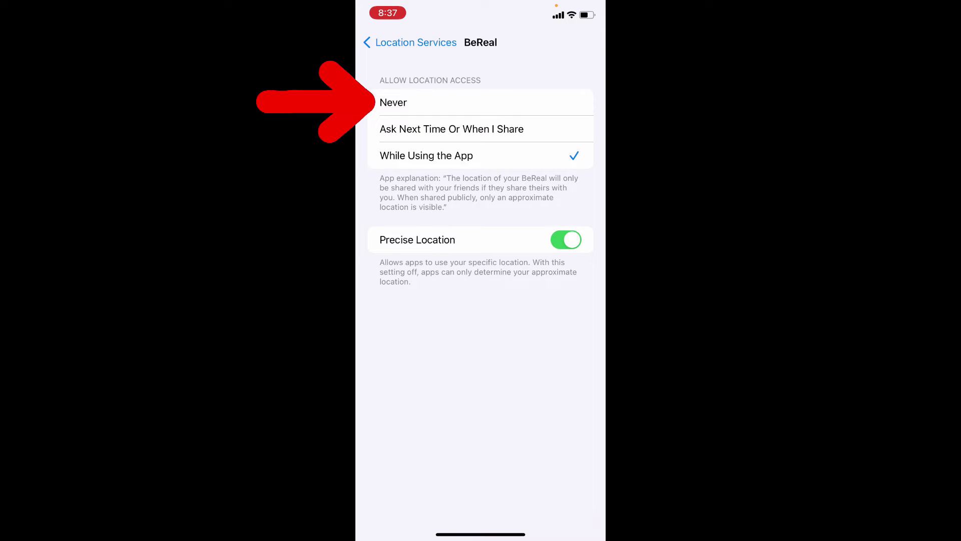
{"action": "left_click", "coordinate": [421, 102]}
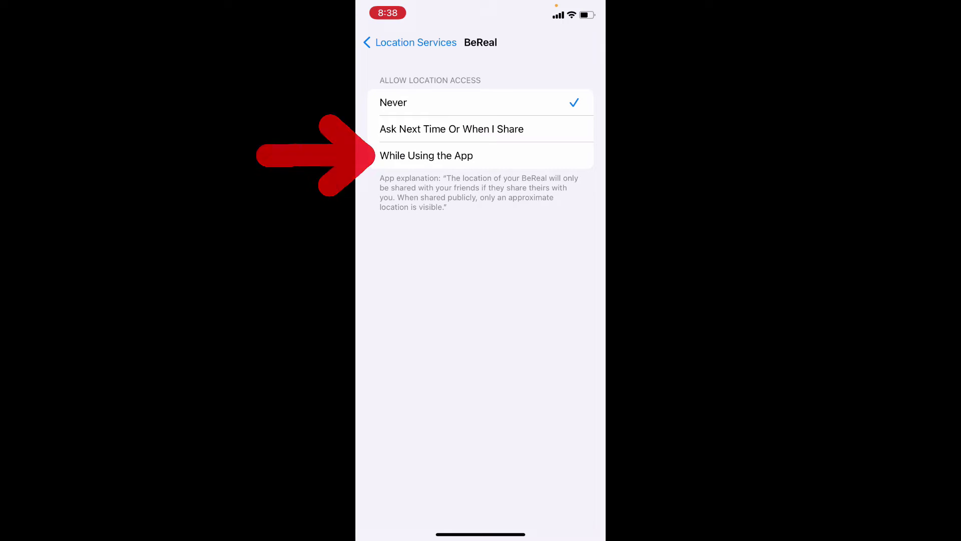
{"action": "left_click", "coordinate": [426, 155]}
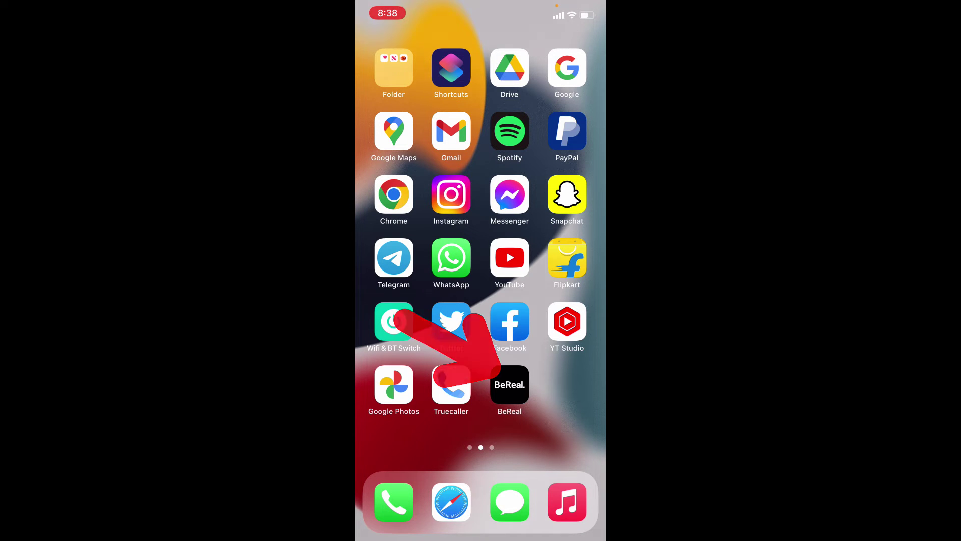
Launch BeReal and open the Edit Profile screen showing United States, New York.
{"action": "left_click", "coordinate": [510, 385]}
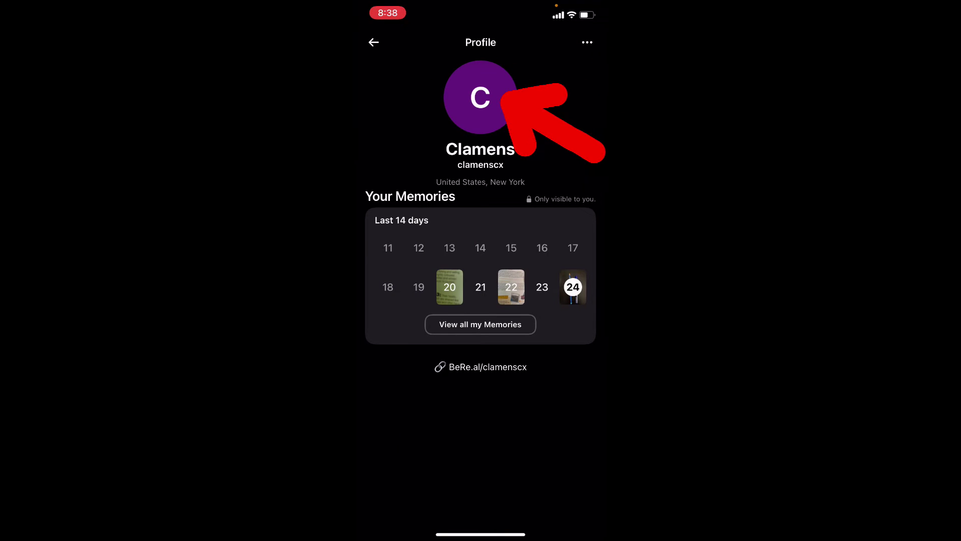
{"action": "left_click", "coordinate": [481, 98]}
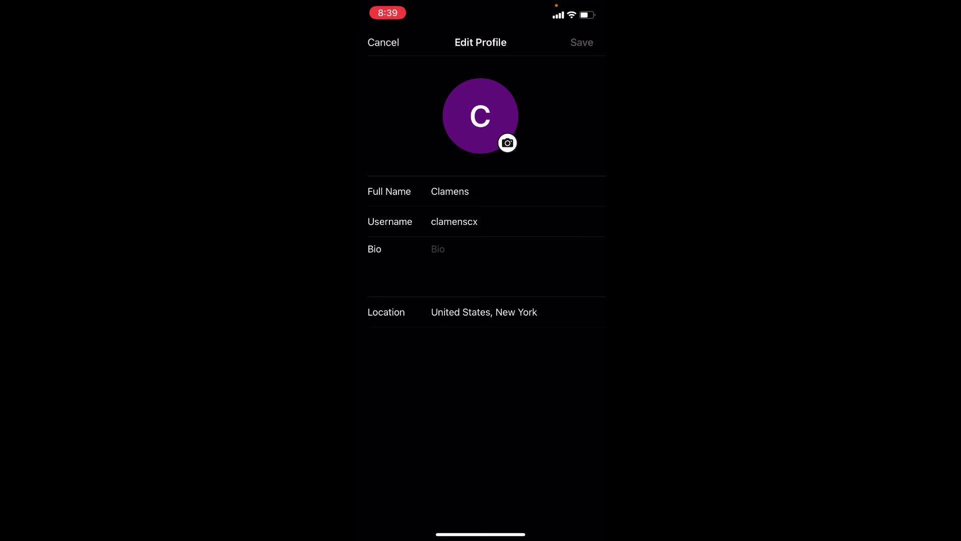
Erase the New York location from the Location field and save the profile.
{"action": "left_click", "coordinate": [527, 311]}
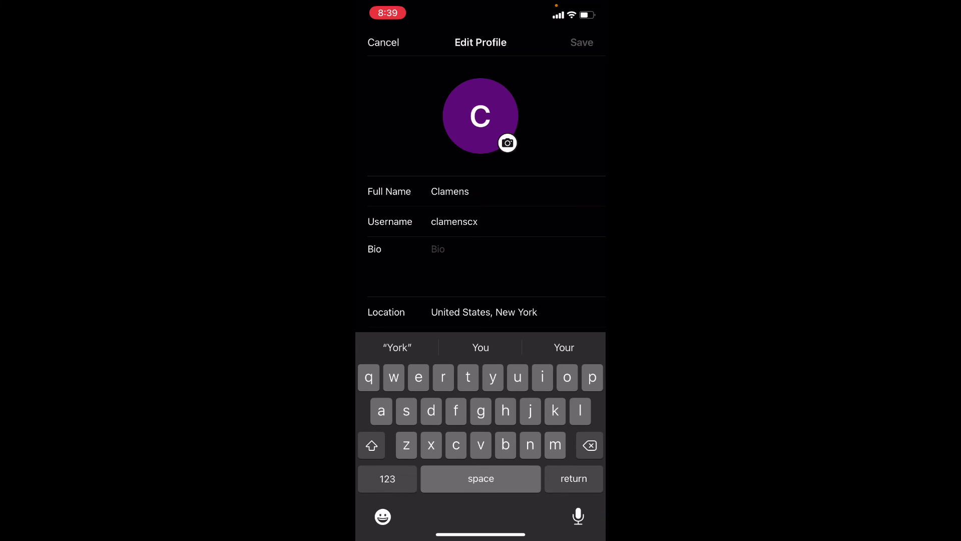
{"action": "key", "text": "BackSpace"}
{"action": "key", "text": "BackSpace"}
{"action": "key", "text": "BackSpace"}
{"action": "key", "text": "BackSpace"}
{"action": "key", "text": "BackSpace"}
{"action": "key", "text": "BackSpace"}
{"action": "key", "text": "BackSpace"}
{"action": "key", "text": "BackSpace"}
{"action": "key", "text": "BackSpace"}
{"action": "key", "text": "BackSpace"}
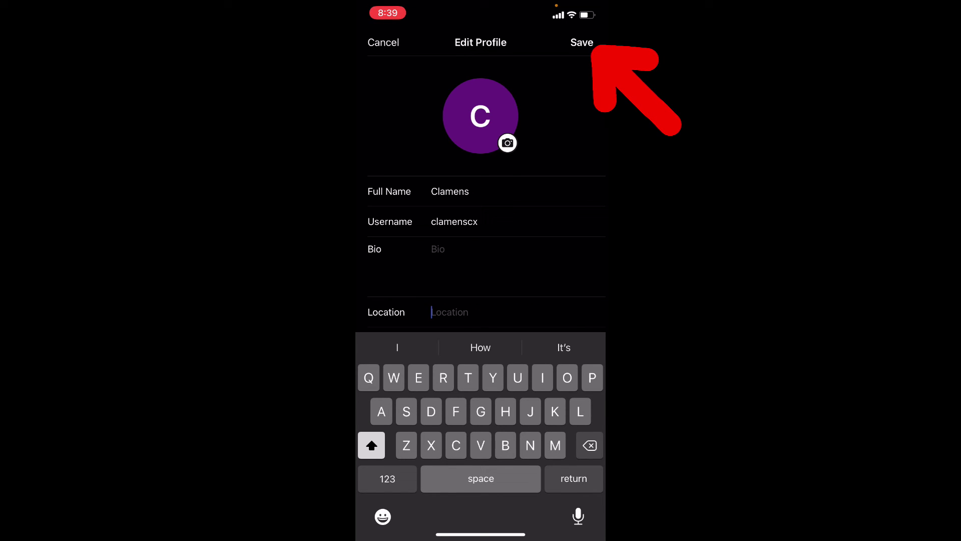
{"action": "left_click", "coordinate": [582, 42]}
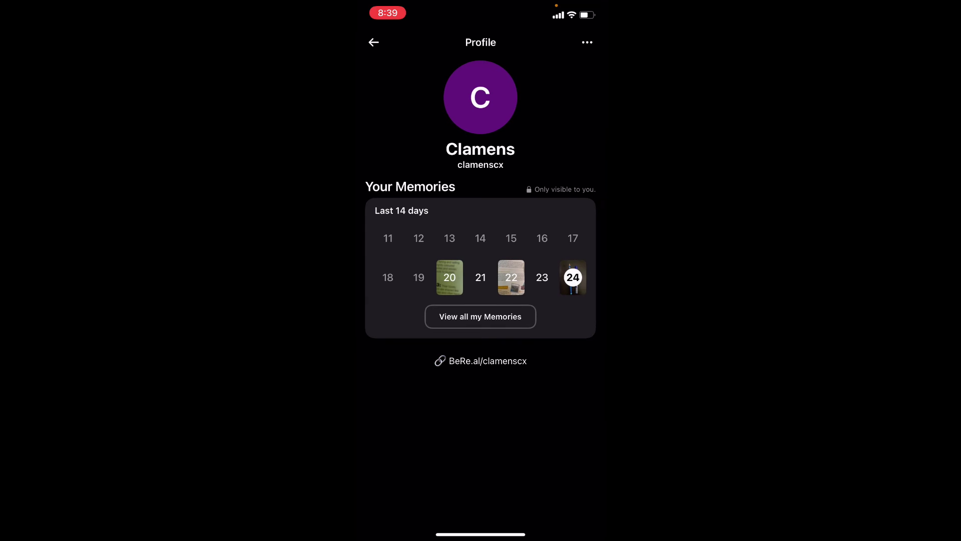